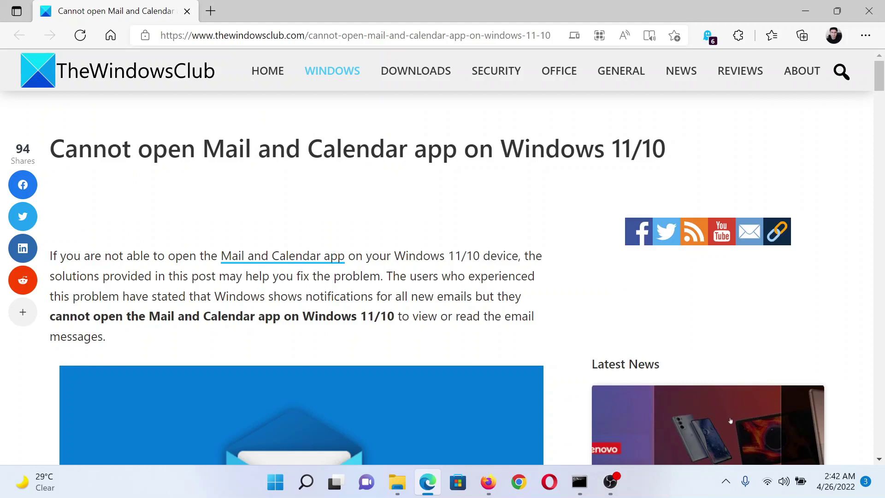
pyautogui.moveTo(879, 76); pyautogui.dragTo(879, 98)
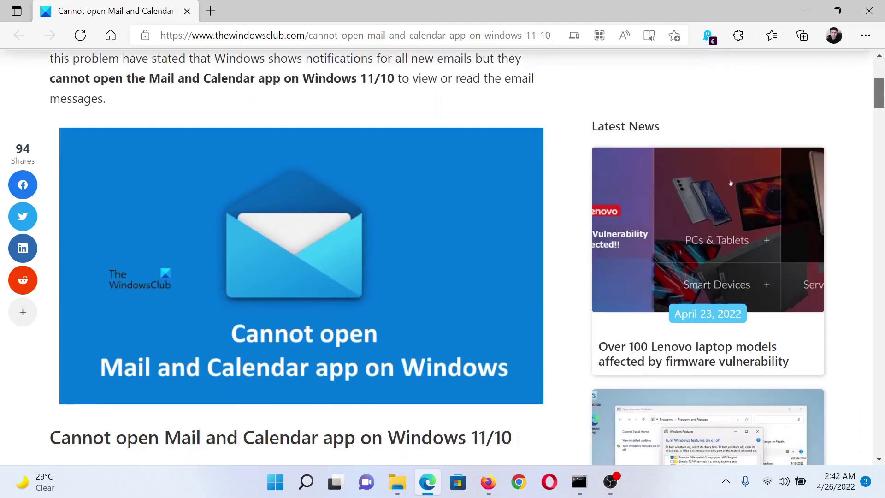
pyautogui.scroll(-3, 731, 107)
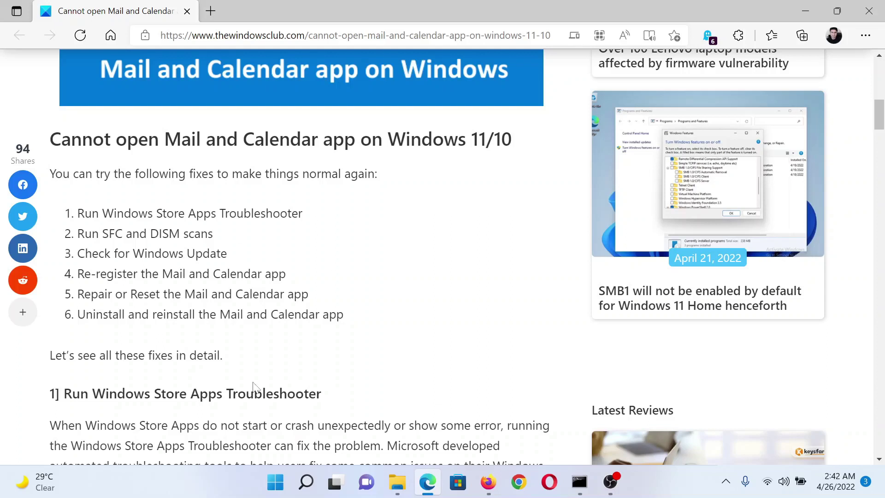
# - Reach System > Troubleshoot > Other troubleshooters showing Windows Store Apps, then minimize Settings back to the article
pyautogui.rightClick(277, 487)
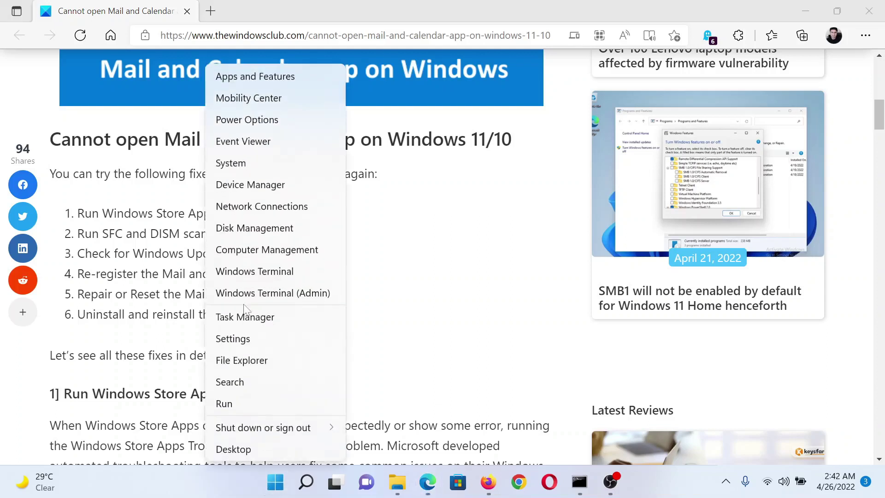
pyautogui.click(251, 339)
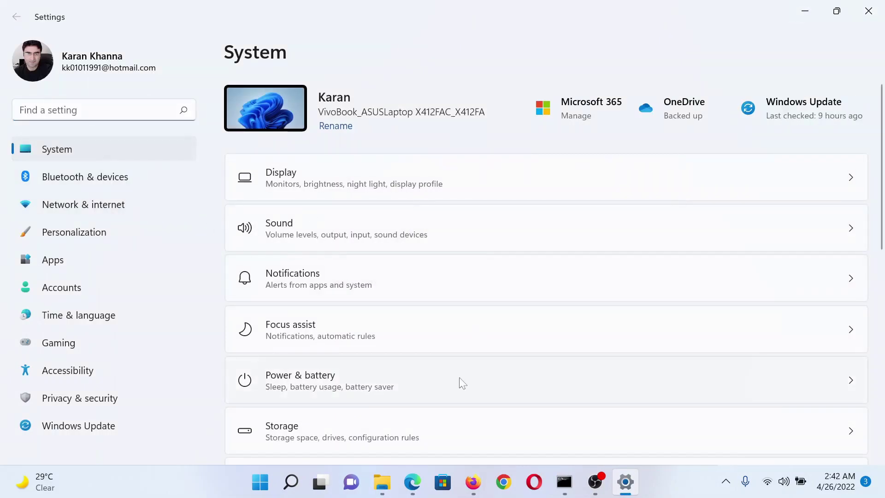
pyautogui.scroll(-3, 462, 383)
pyautogui.click(411, 413)
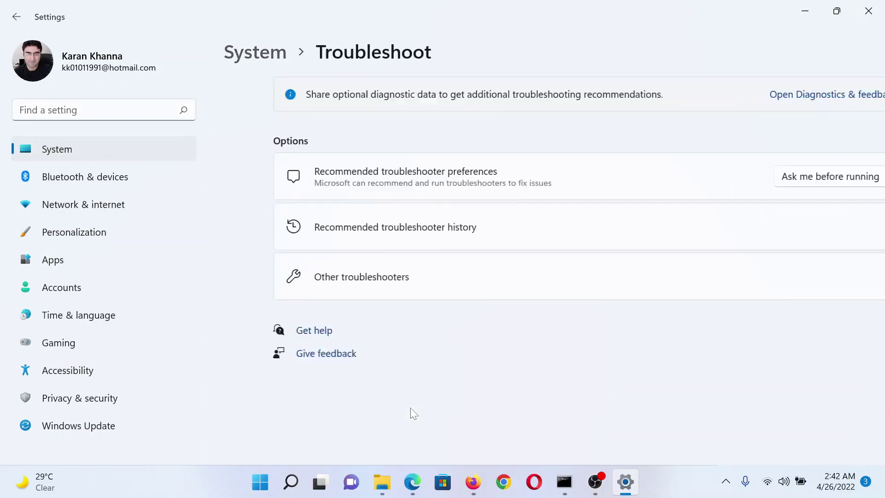
pyautogui.click(368, 287)
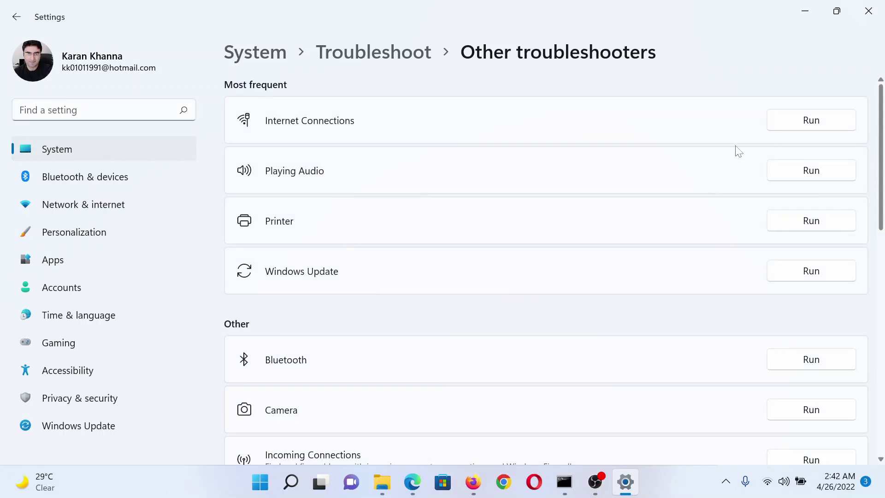
pyautogui.moveTo(883, 146); pyautogui.dragTo(884, 365)
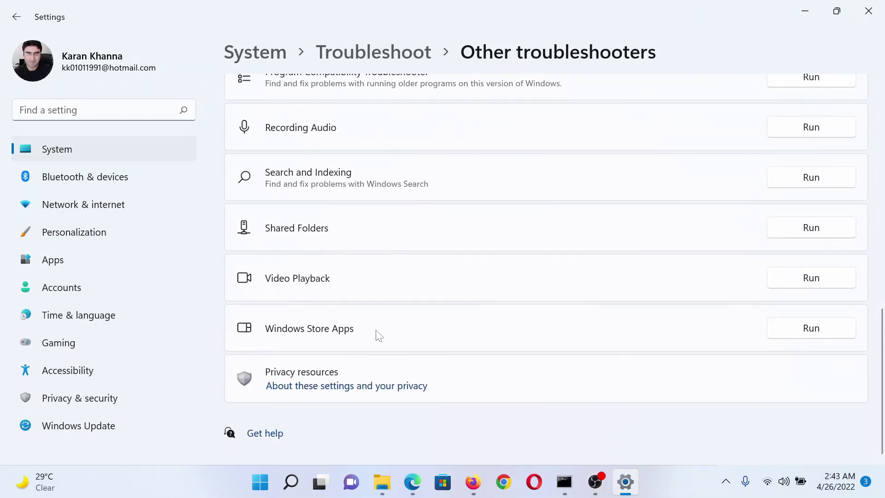
pyautogui.click(805, 11)
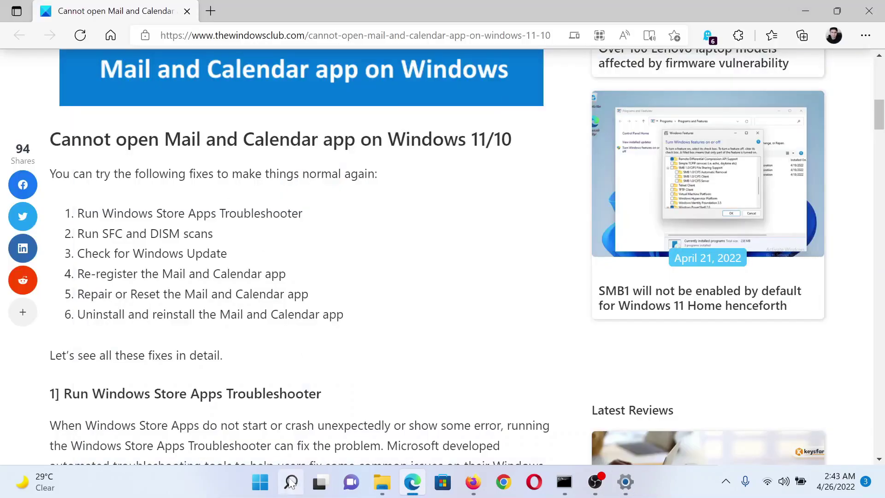
# - Launch Command Prompt as administrator from Windows search and enter sfc /scannow
pyautogui.click(291, 482)
pyautogui.write('commcomm')
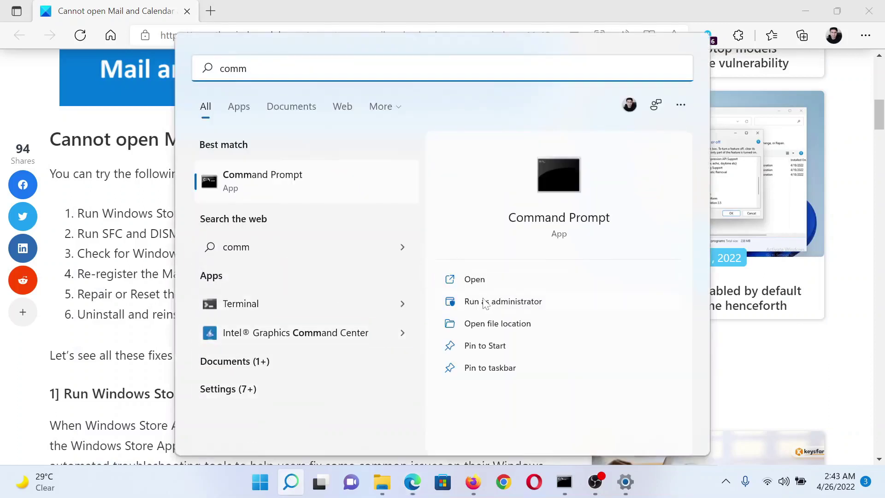
pyautogui.click(565, 482)
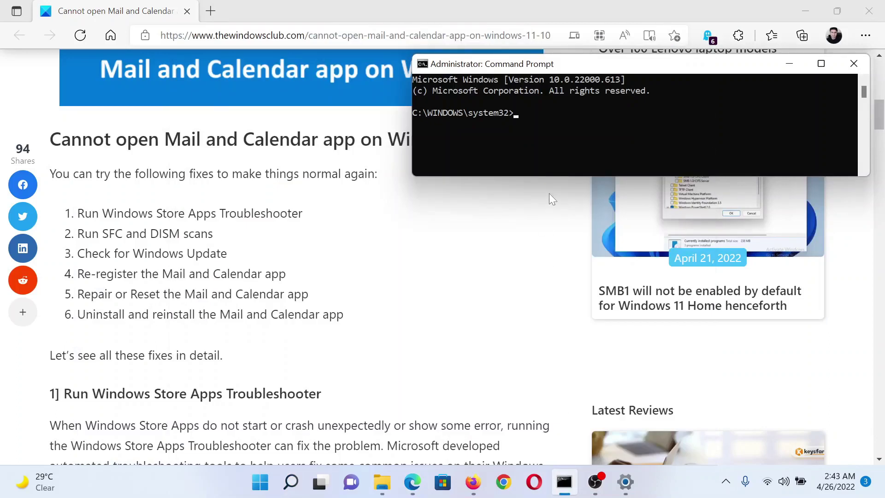
pyautogui.write('s')
pyautogui.write('fc /')
pyautogui.write('scanno')
pyautogui.write('w')
# - Highlight the Repair or Reset fix in the article, then bring Settings forward to the Apps section
pyautogui.moveTo(77, 294); pyautogui.dragTo(308, 297)
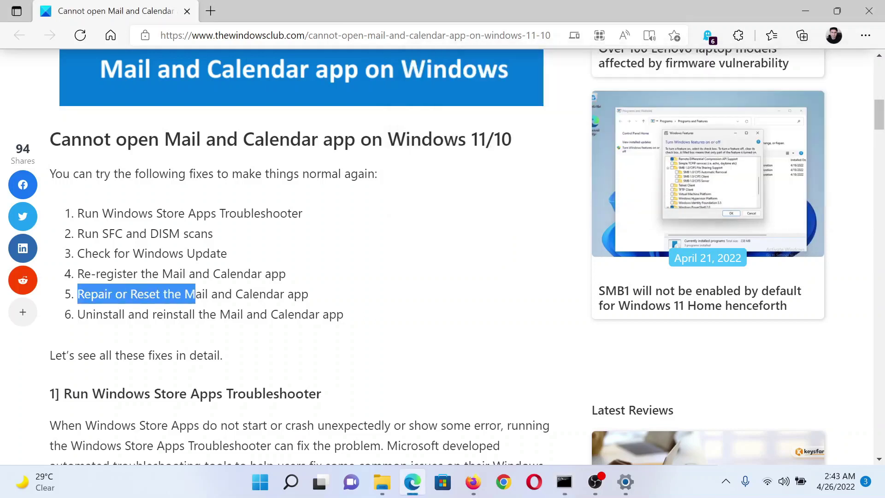
pyautogui.click(363, 258)
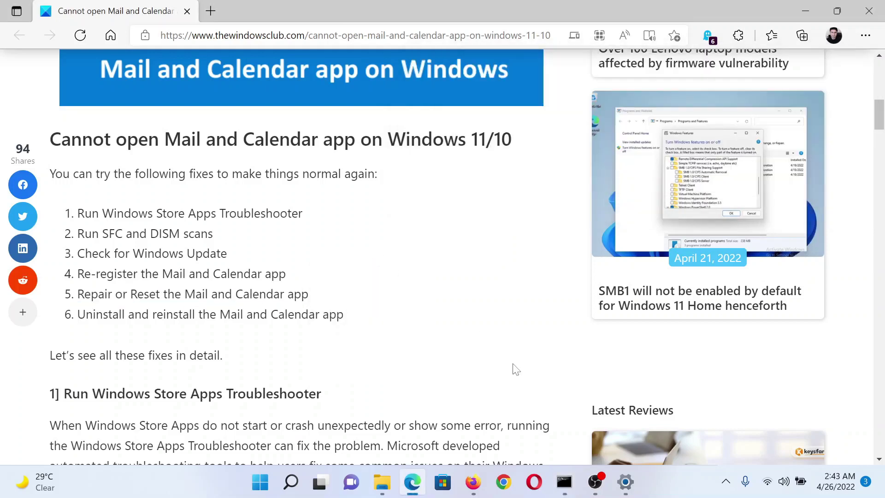
pyautogui.click(626, 482)
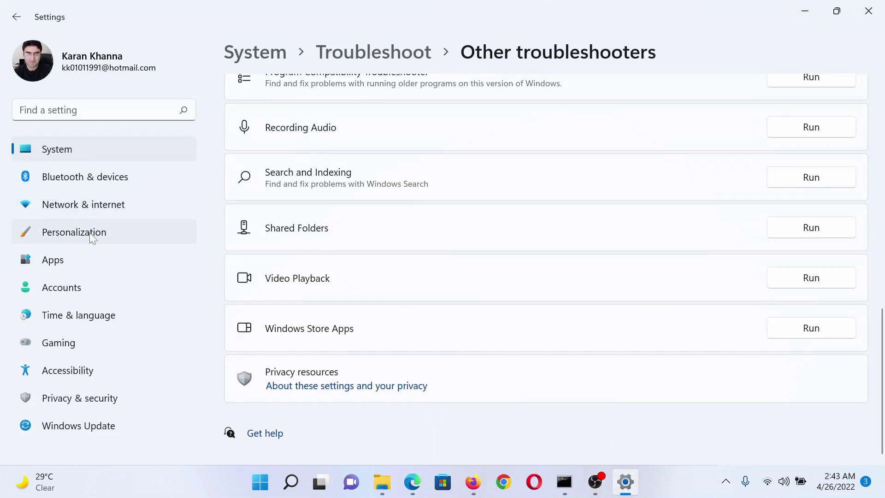
pyautogui.click(63, 264)
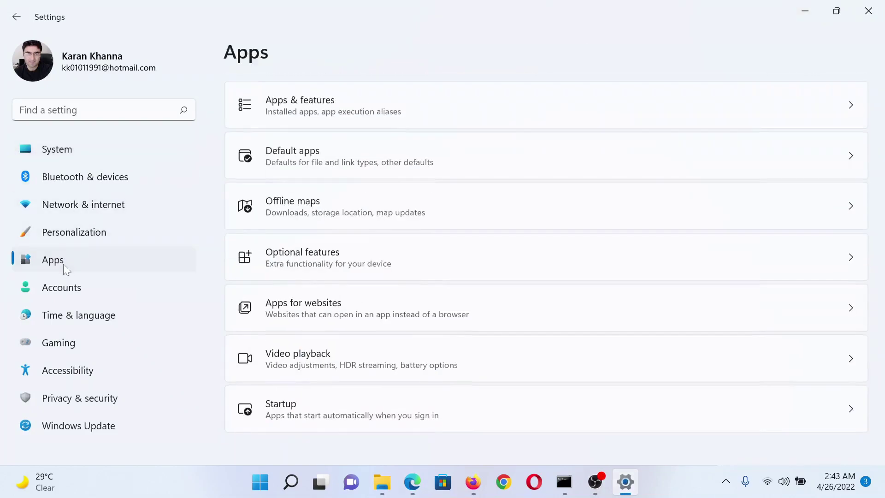
# - In Apps & features, locate Mail and Calendar and show its options menu
pyautogui.click(327, 105)
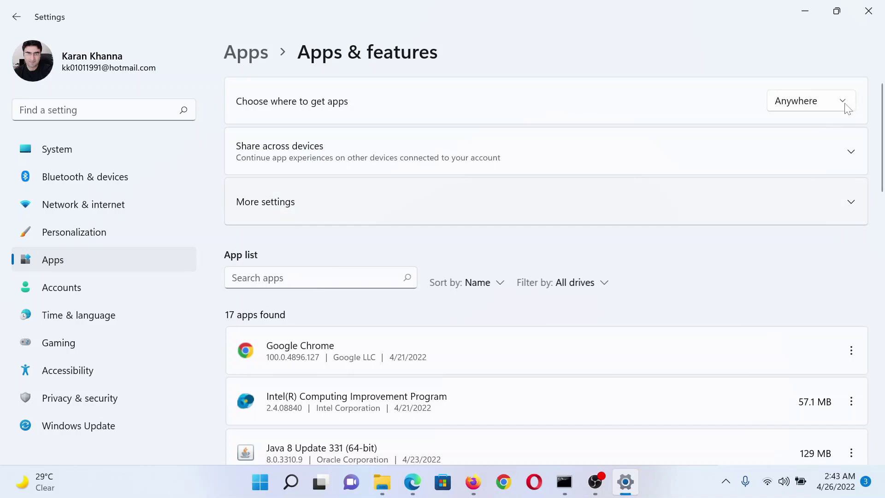
pyautogui.moveTo(884, 104); pyautogui.dragTo(883, 201)
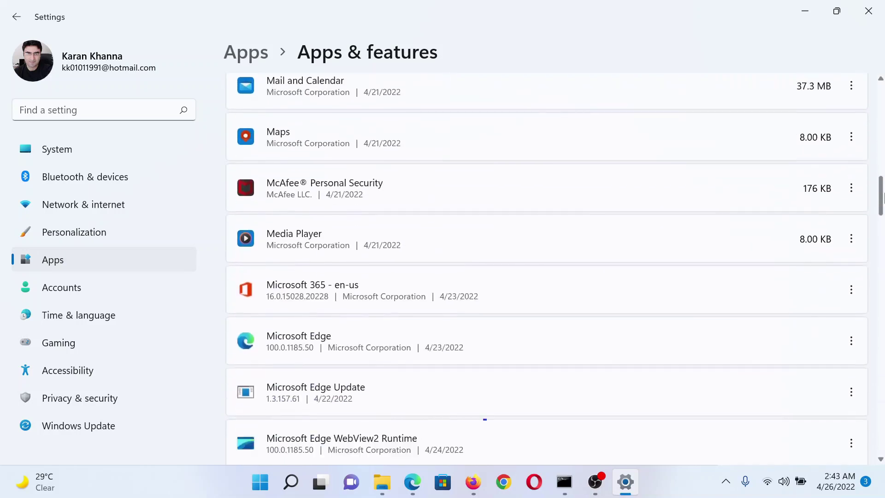
pyautogui.scroll(-2, 884, 201)
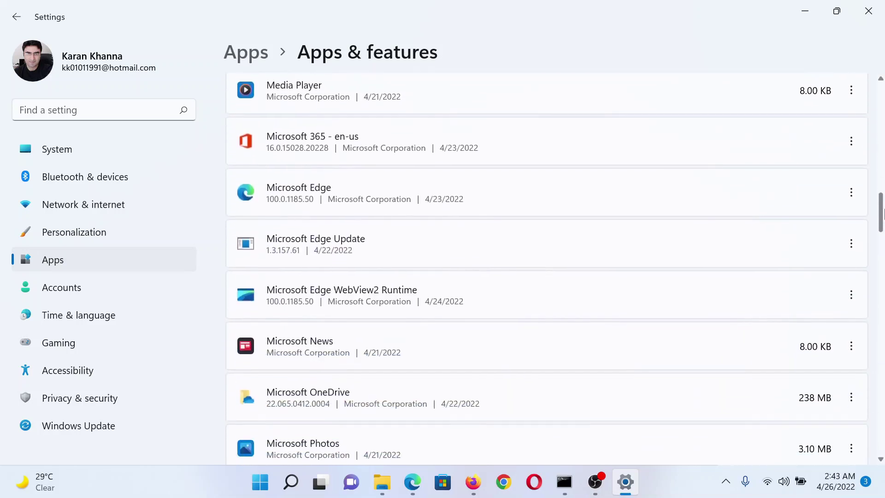
pyautogui.scroll(2, 883, 199)
pyautogui.scroll(2, 883, 199)
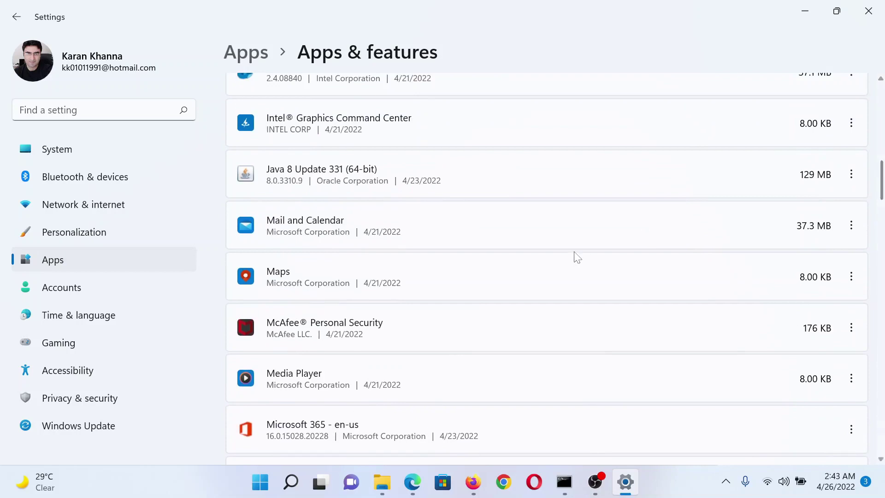
pyautogui.click(852, 225)
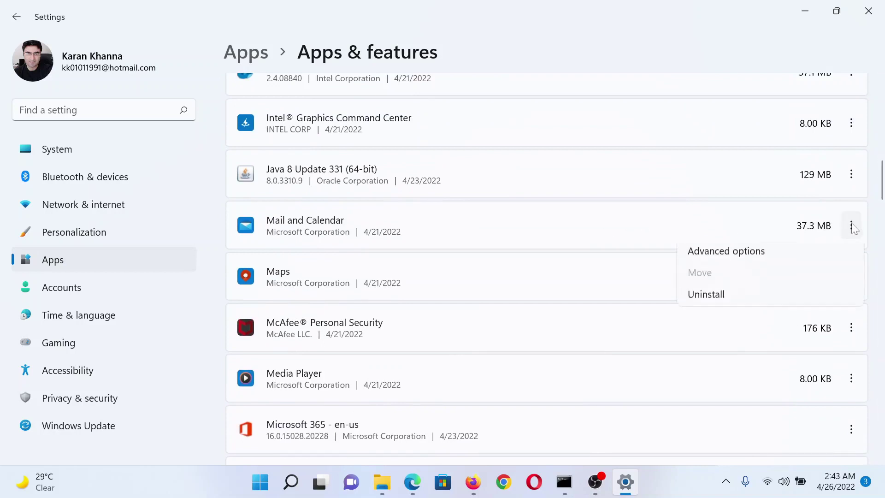
# - View Mail and Calendar's Advanced options with Repair and Reset, then close Settings
pyautogui.click(737, 257)
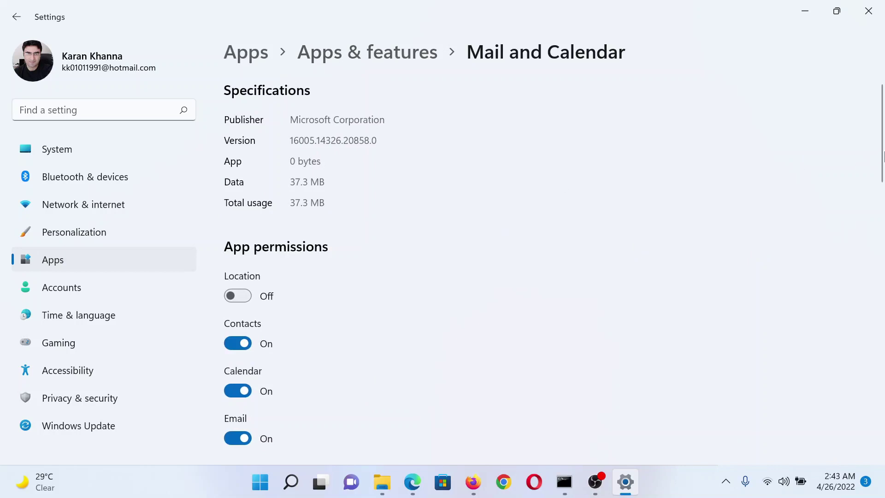
pyautogui.moveTo(883, 157); pyautogui.dragTo(883, 324)
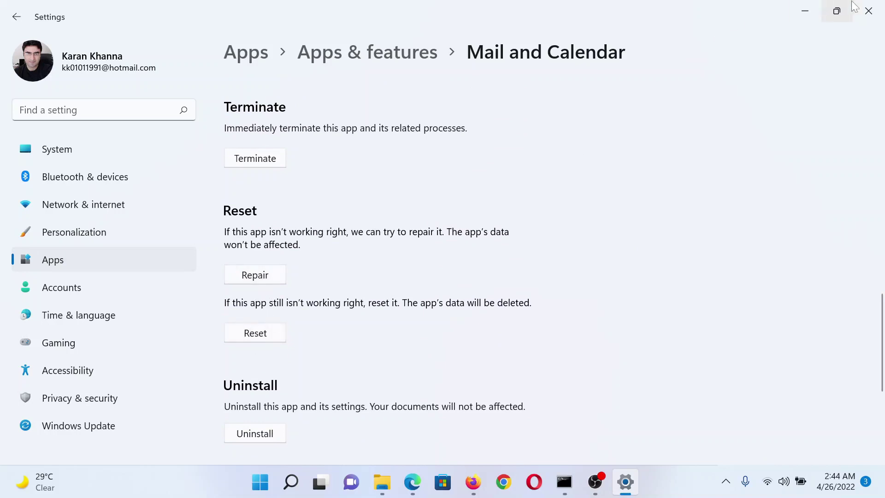
pyautogui.click(868, 11)
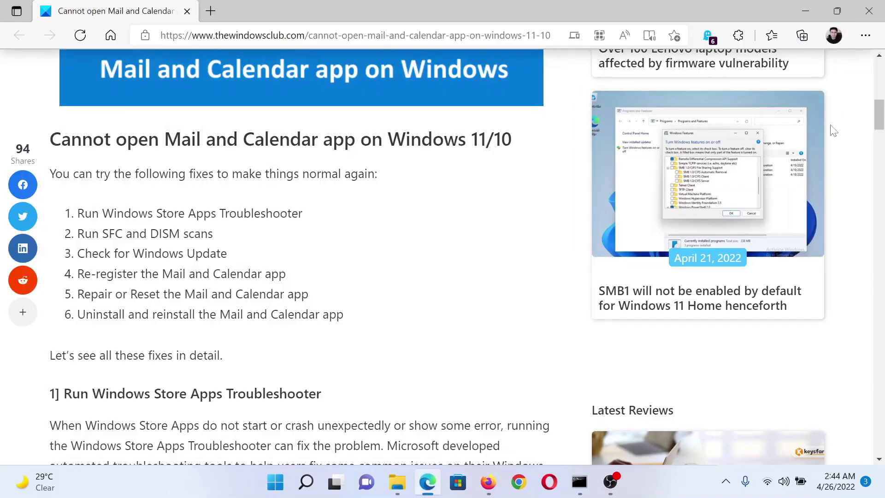
pyautogui.moveTo(878, 114); pyautogui.dragTo(870, 11)
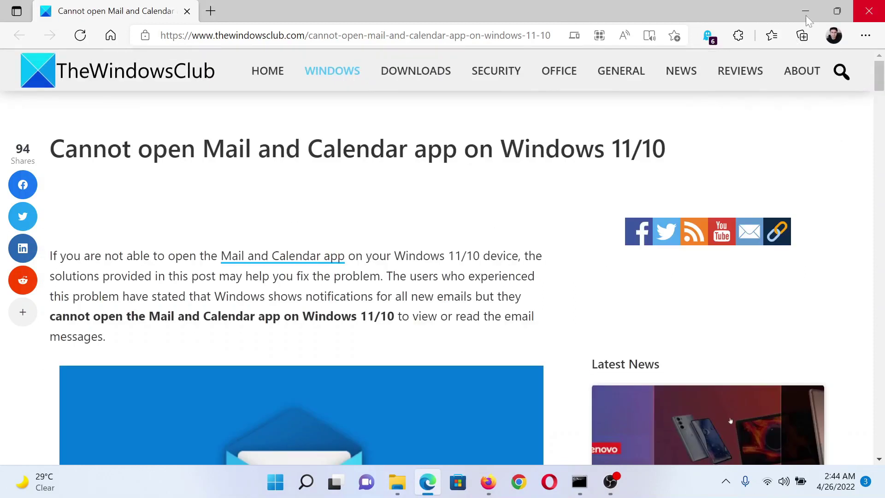